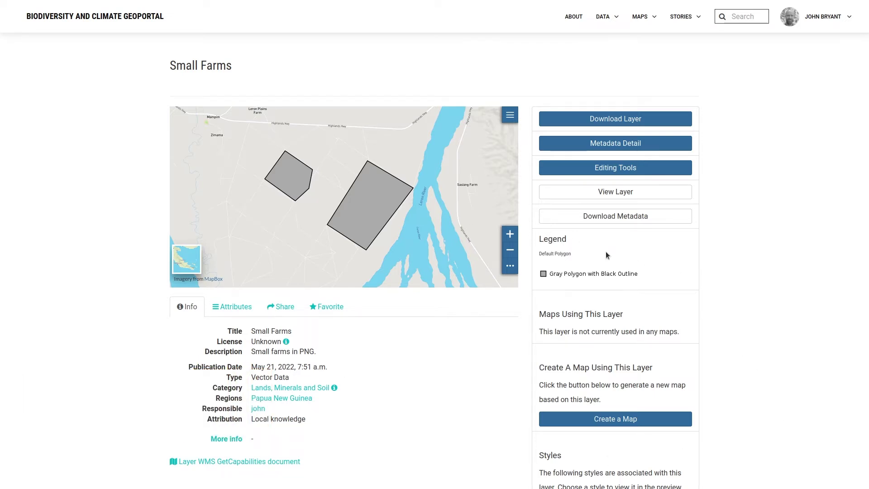
Create a style titled "Small farms green" from the Simple template for the Small Farms layer and open it for editing.
click(613, 174)
click(406, 110)
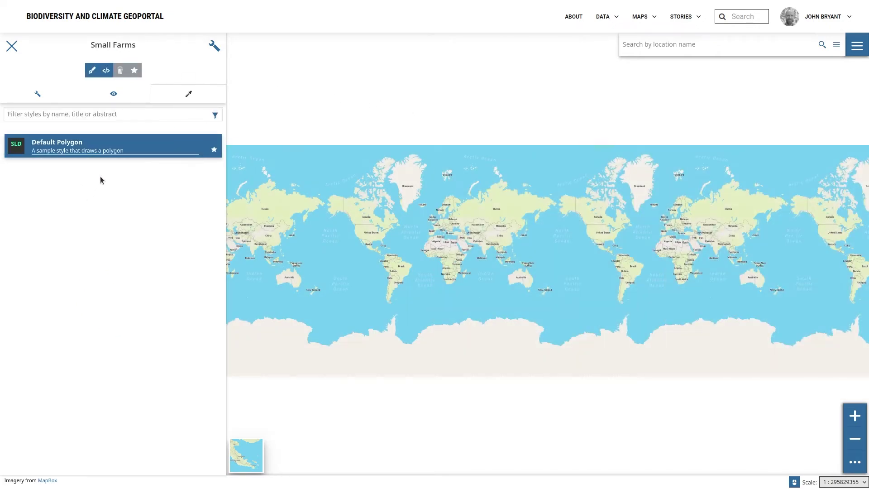
click(91, 71)
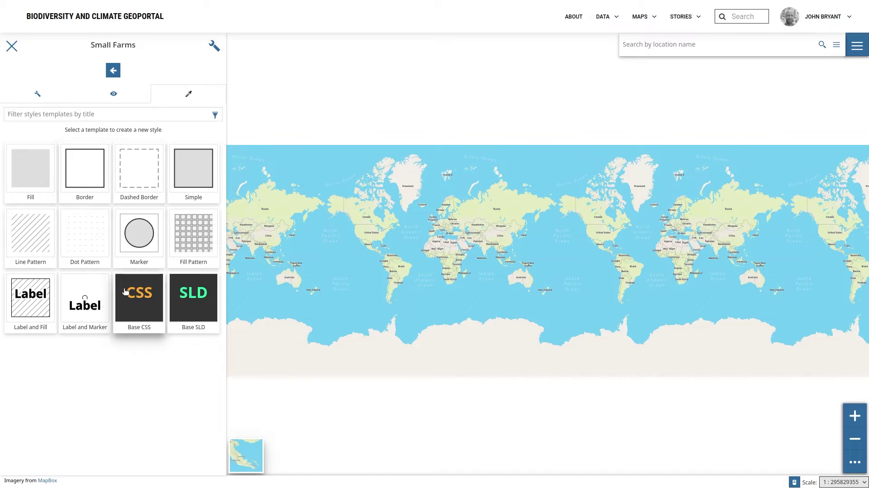
click(205, 189)
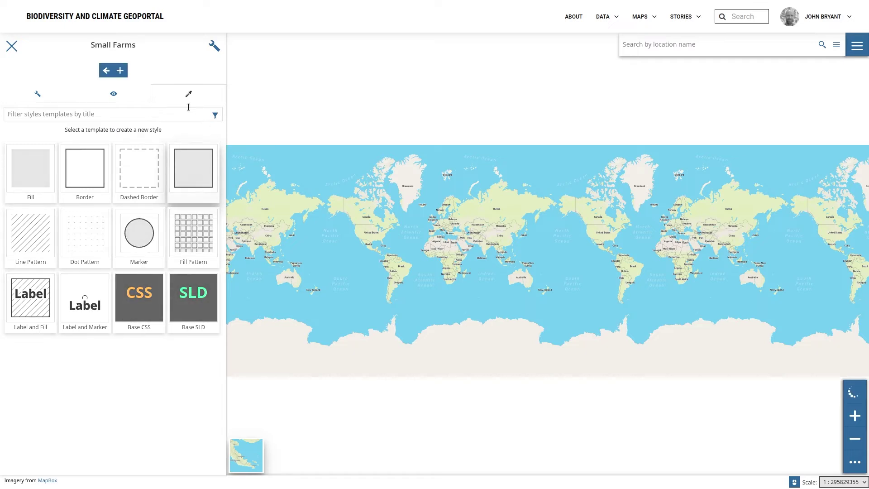
click(120, 70)
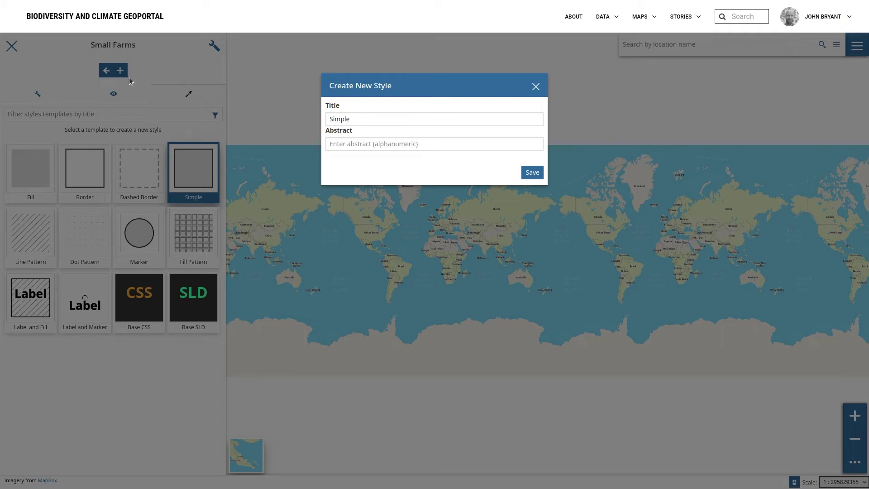
double_click(368, 118)
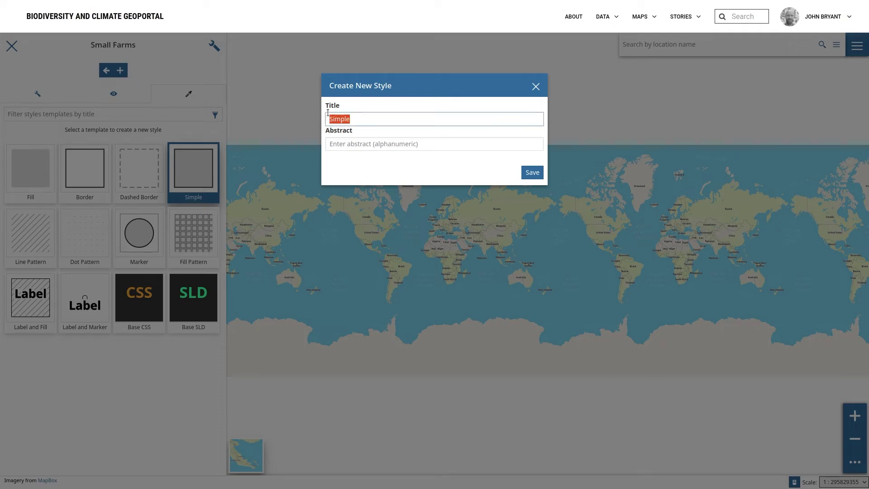
text(Small farms green)
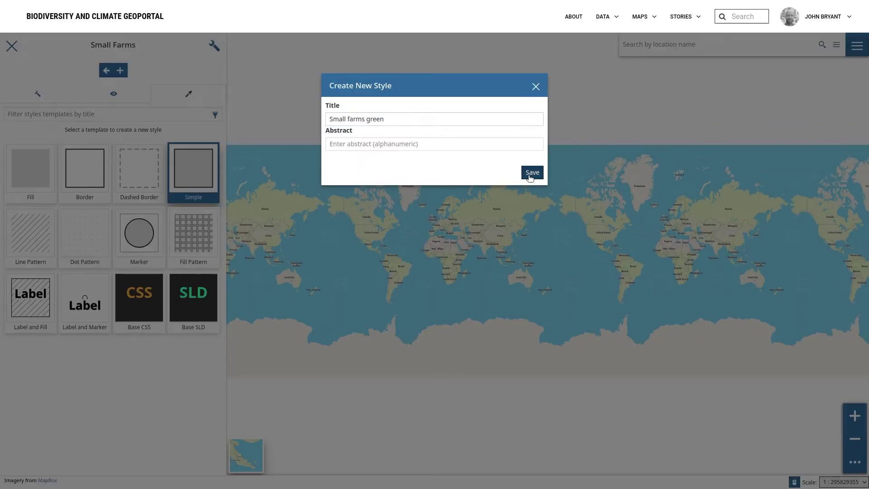
click(531, 176)
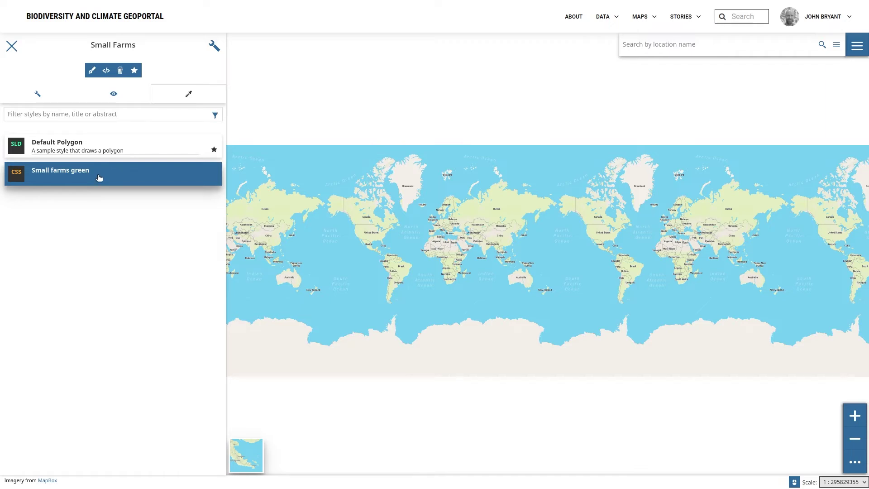
click(106, 72)
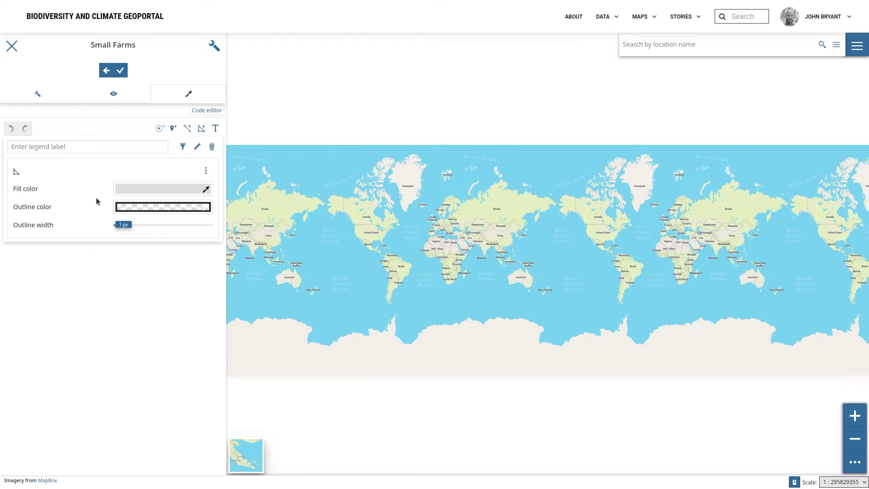
View the style's CSS code and switch back to visual editing.
click(214, 112)
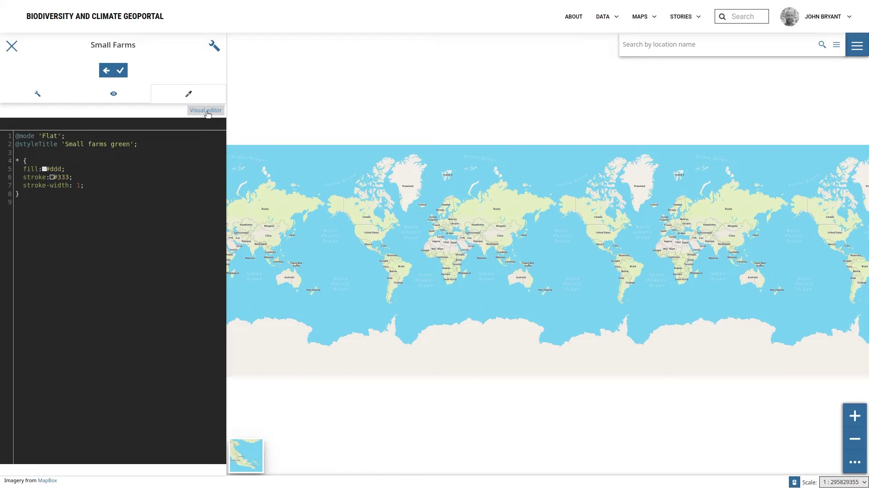
click(206, 111)
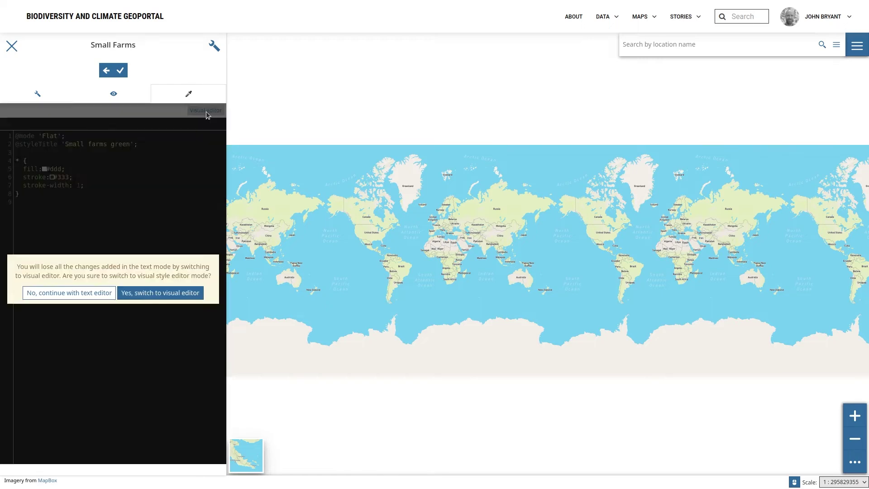
click(175, 293)
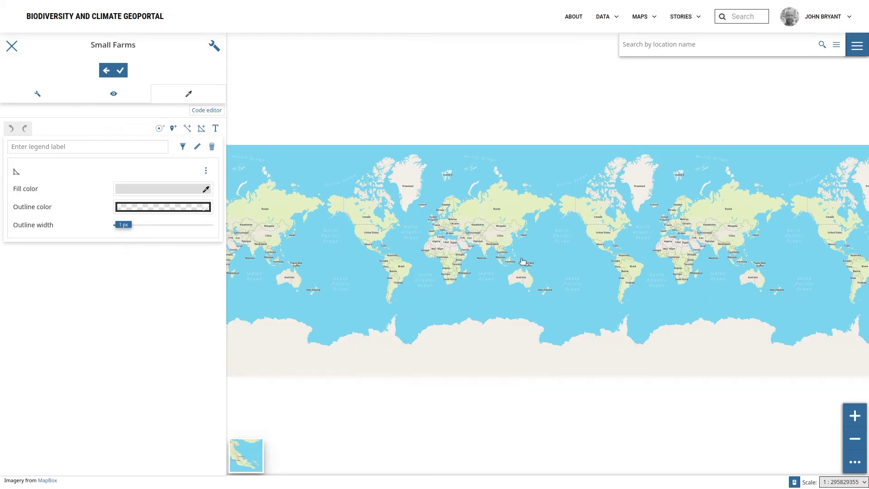
Set the farm polygons' fill color to dark green (RGB 65, 117, 5) with an alpha of 20.
scroll(527, 266, up, 1)
scroll(528, 266, up, 1)
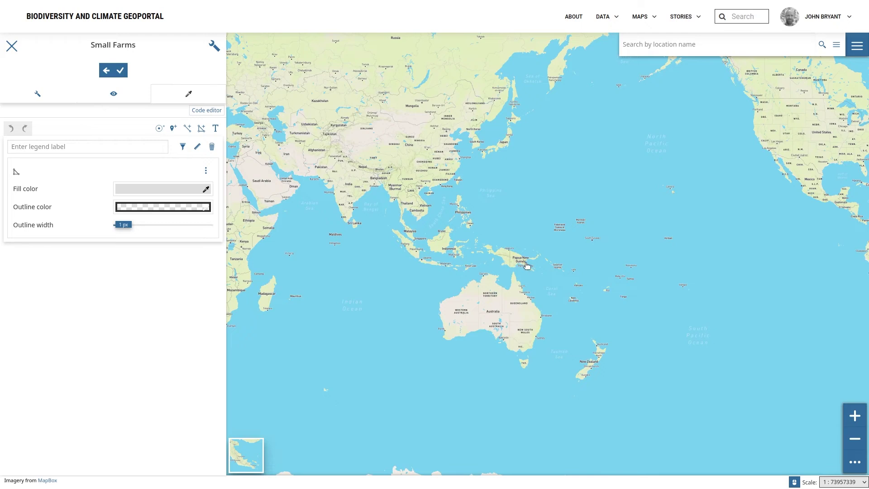
scroll(518, 259, up, 3)
scroll(518, 254, up, 4)
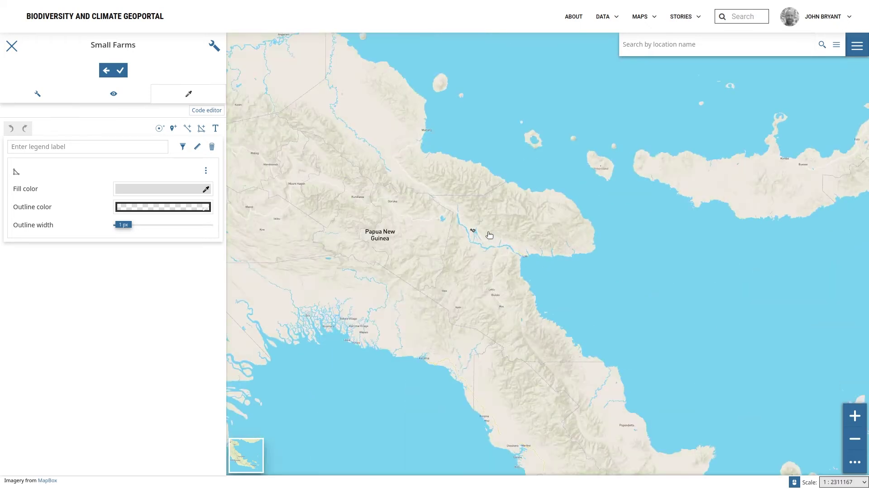
scroll(441, 228, up, 1)
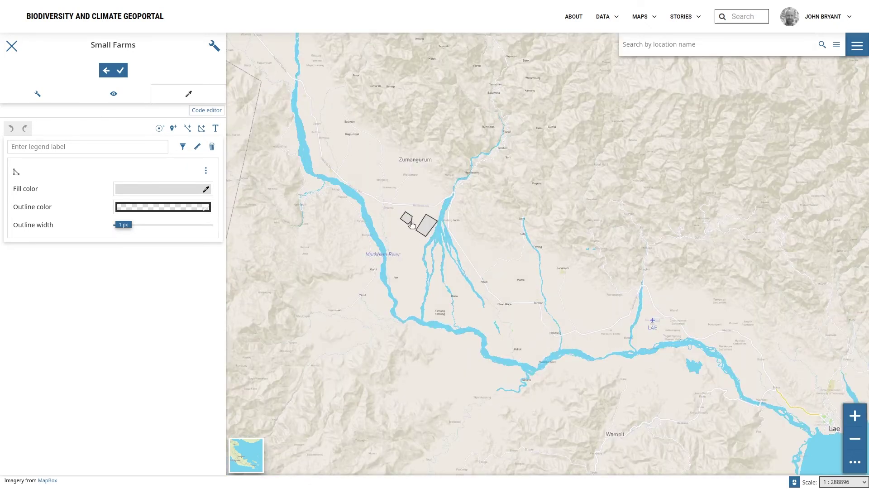
scroll(405, 240, up, 1)
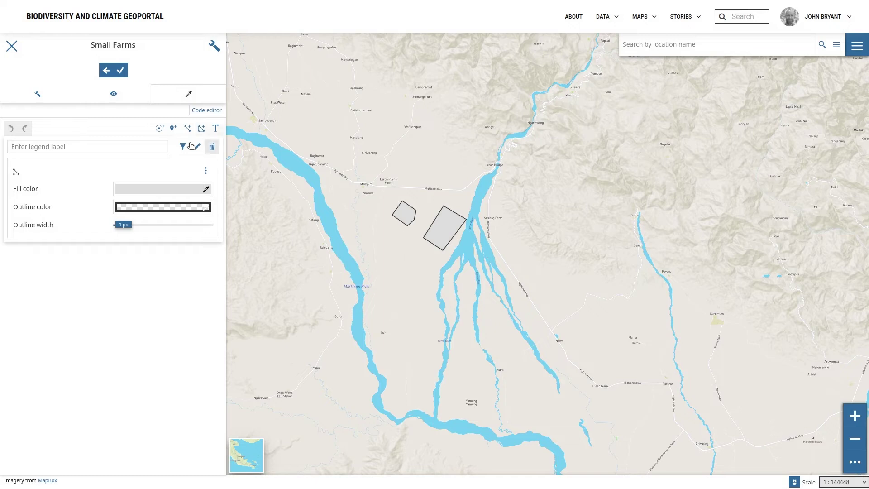
click(176, 190)
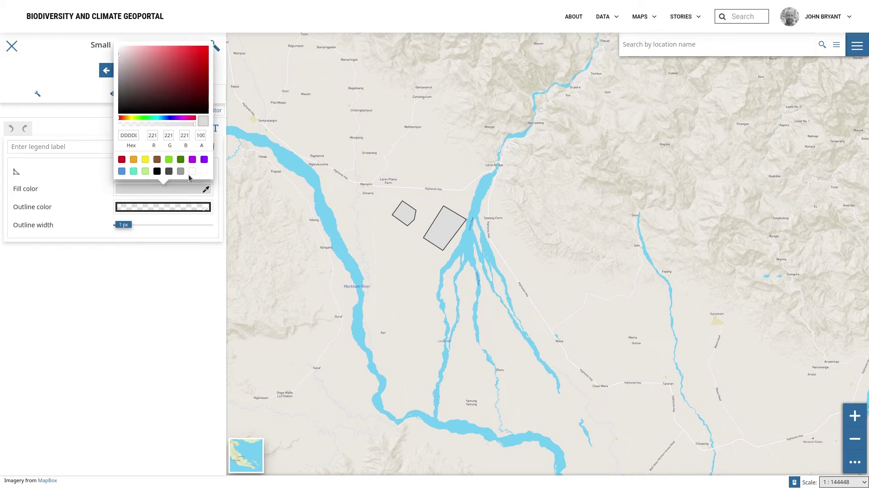
click(181, 163)
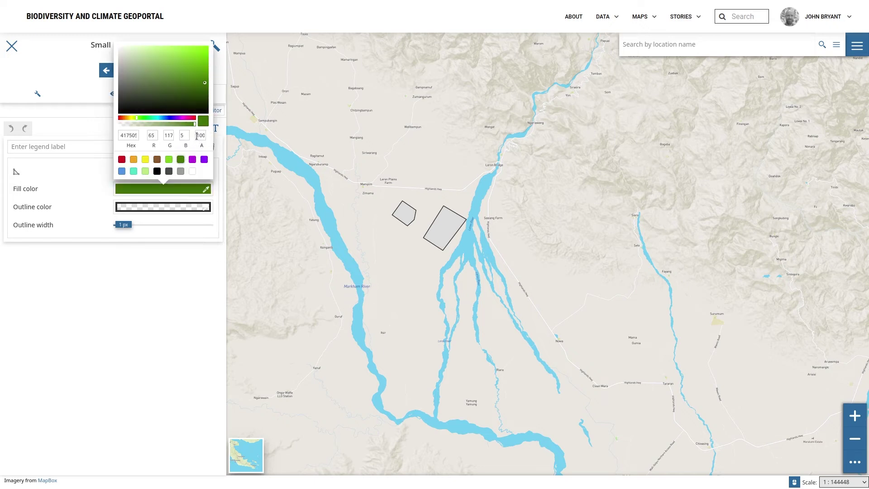
double_click(196, 135)
text(20)
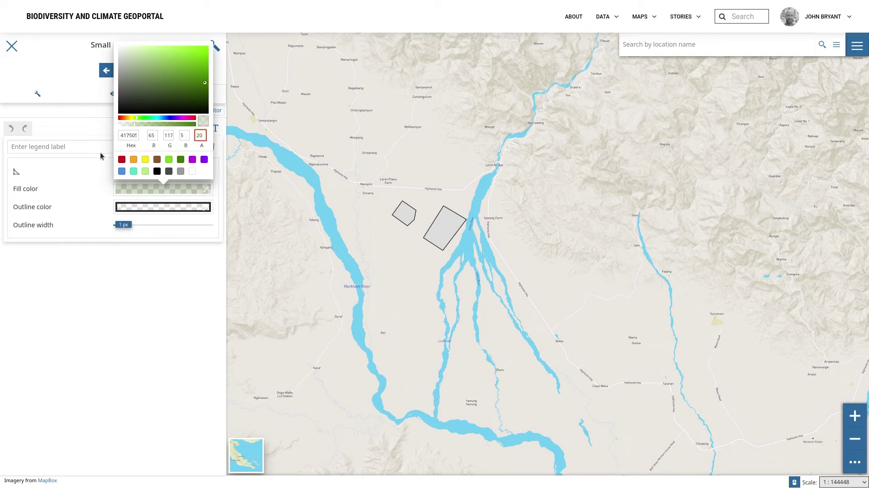
click(102, 181)
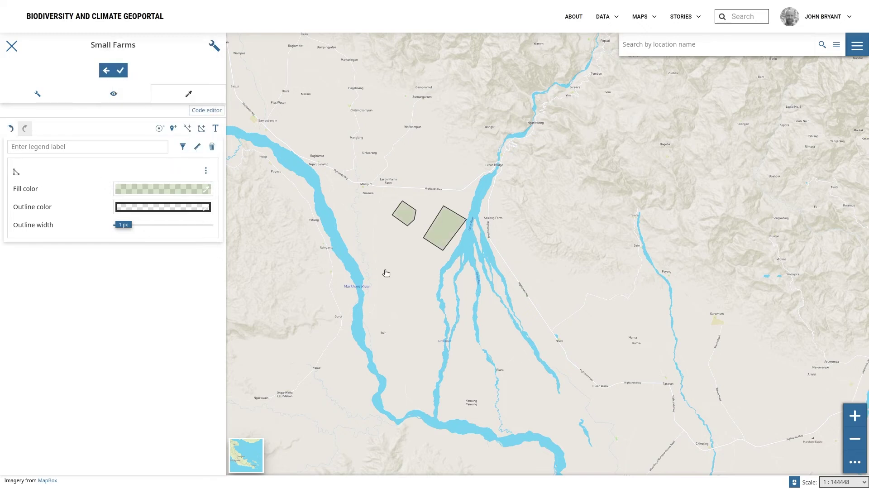
Set the farm polygons' outline color to the solid dark green swatch (RGB 65, 117, 5).
click(166, 209)
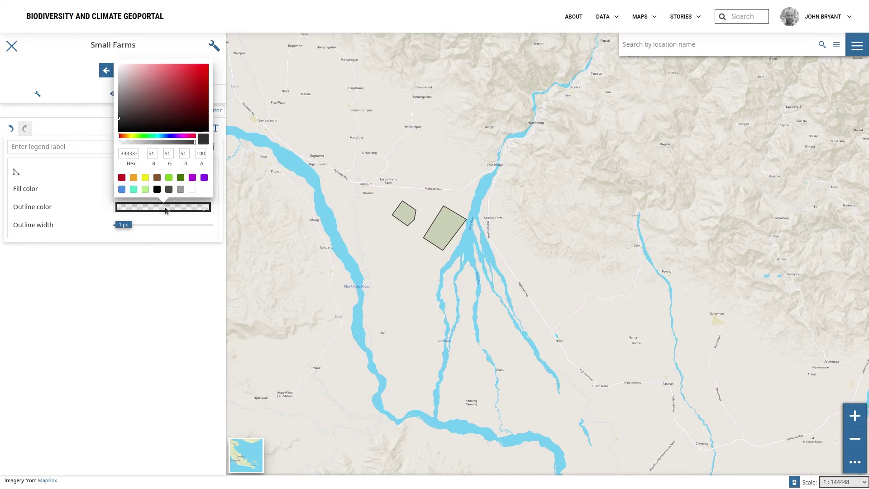
click(180, 178)
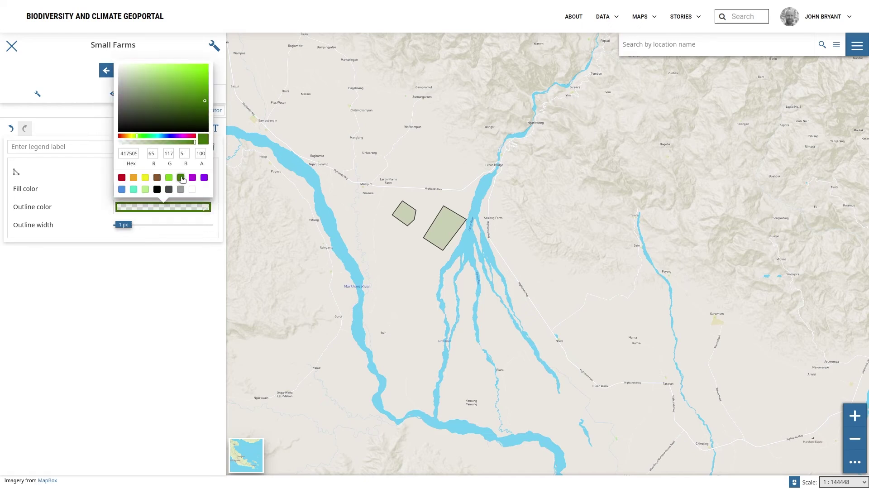
click(88, 209)
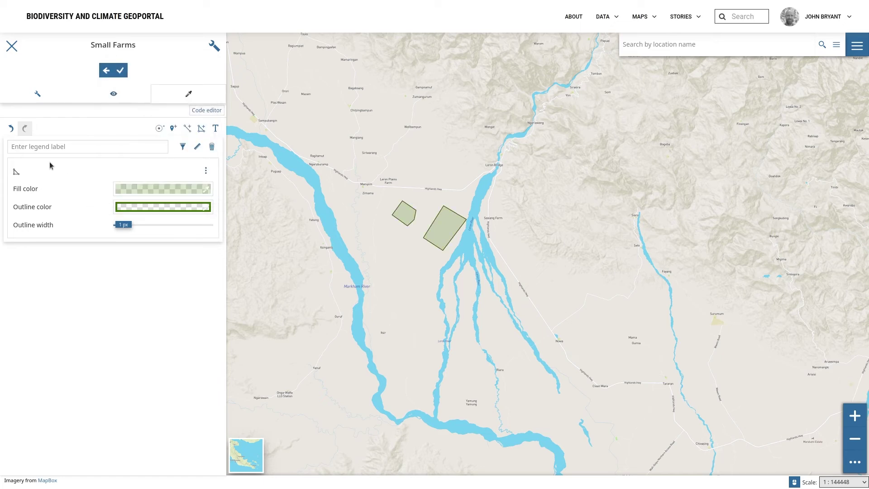
Label the style rule "Small farms" for the legend and save the style.
click(68, 146)
text(Sm)
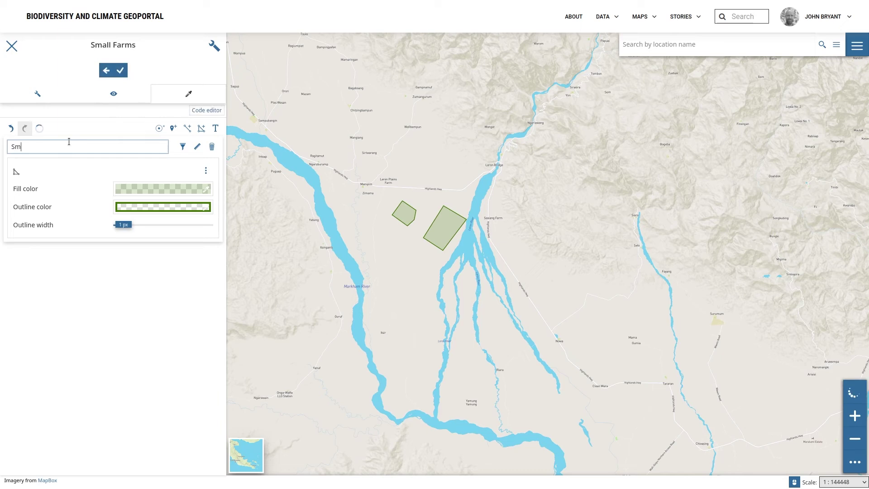
text(all farms)
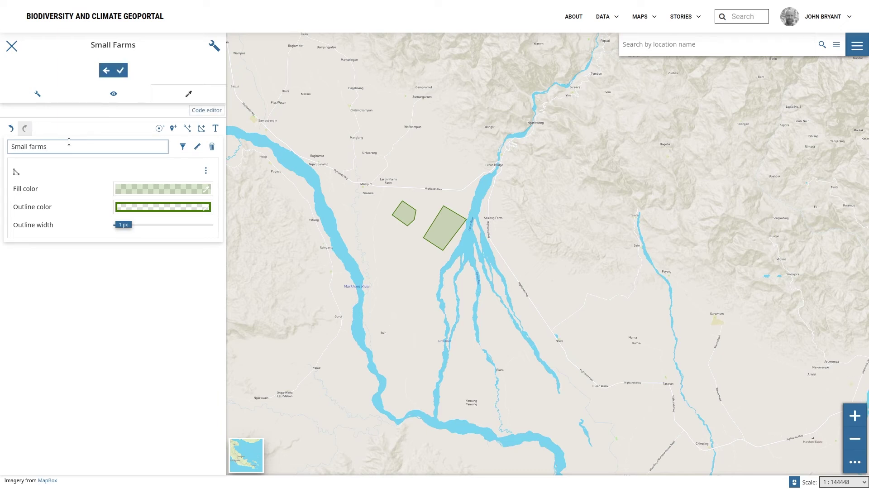
click(82, 196)
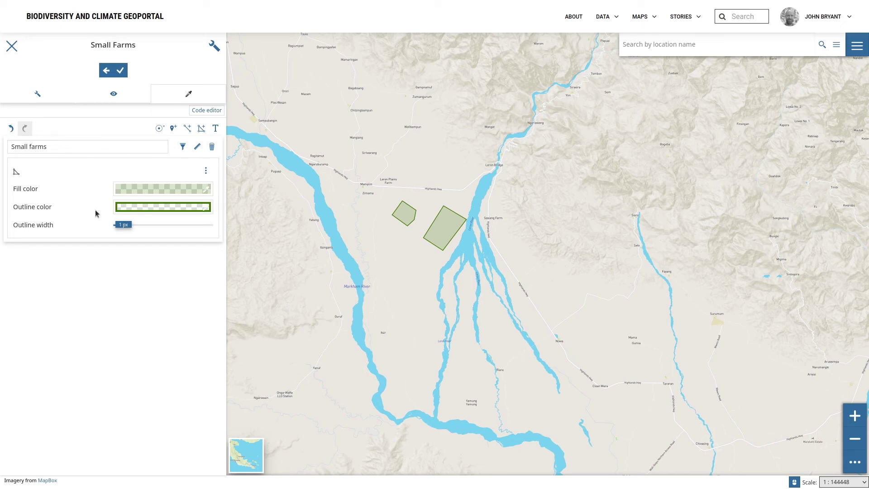
click(121, 71)
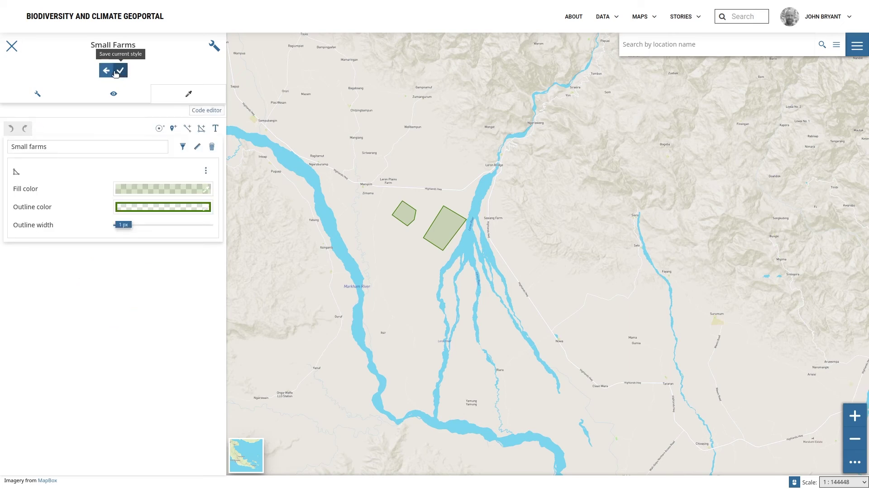
Return to the style list and make "Small farms green" the layer's default style.
click(107, 72)
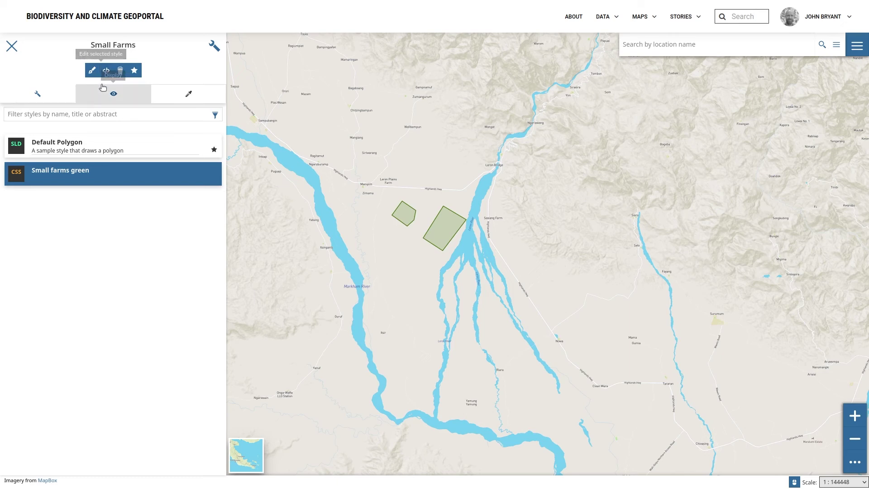
click(82, 187)
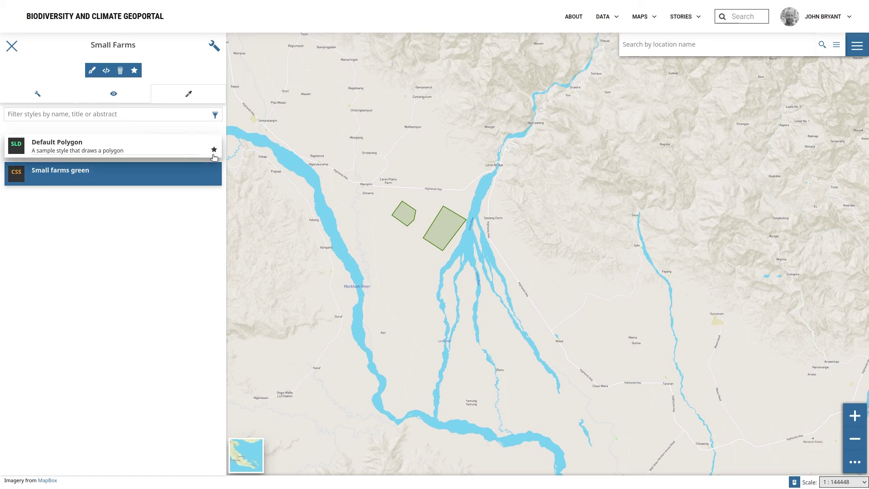
click(132, 71)
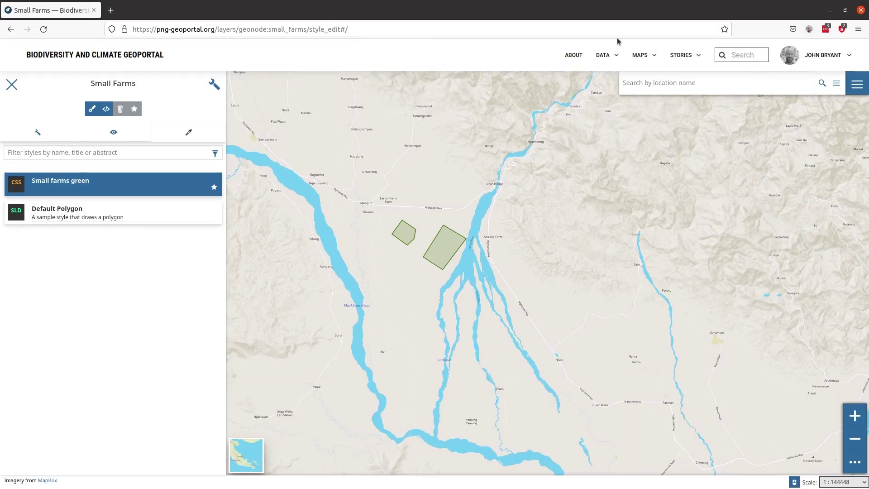
Open the Small Farms layer page from the geoportal's list of layers to check its new style.
click(612, 42)
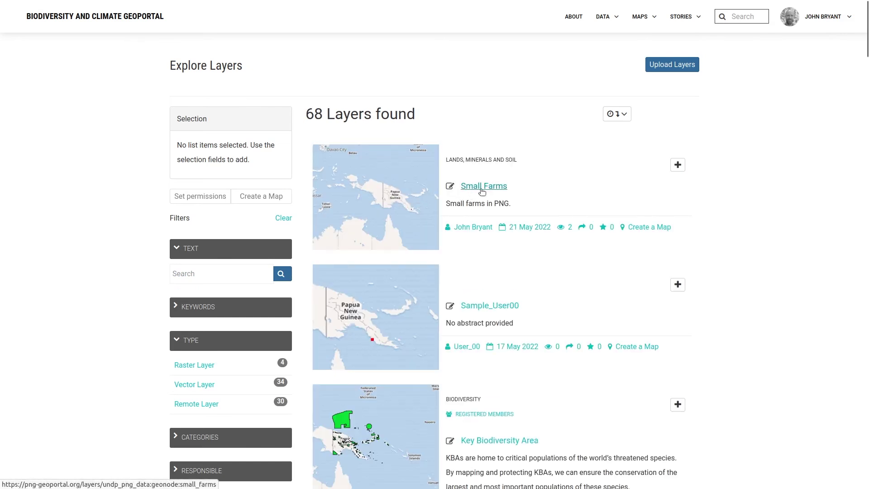
click(483, 187)
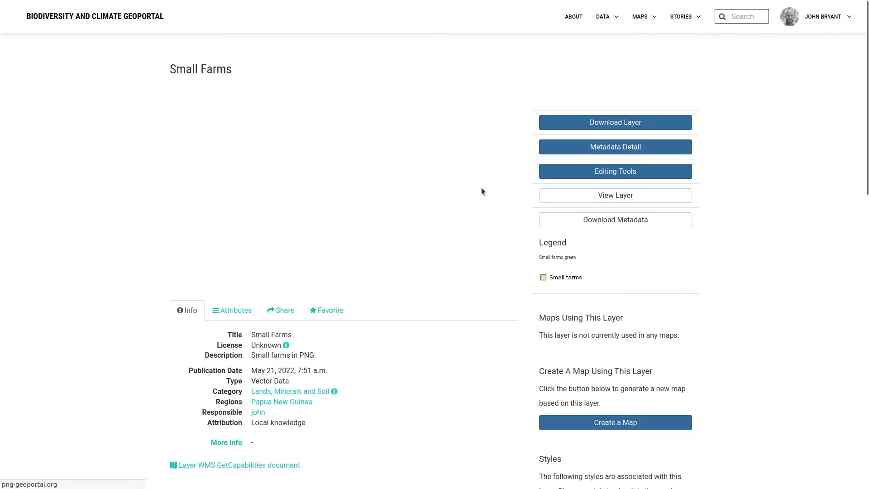